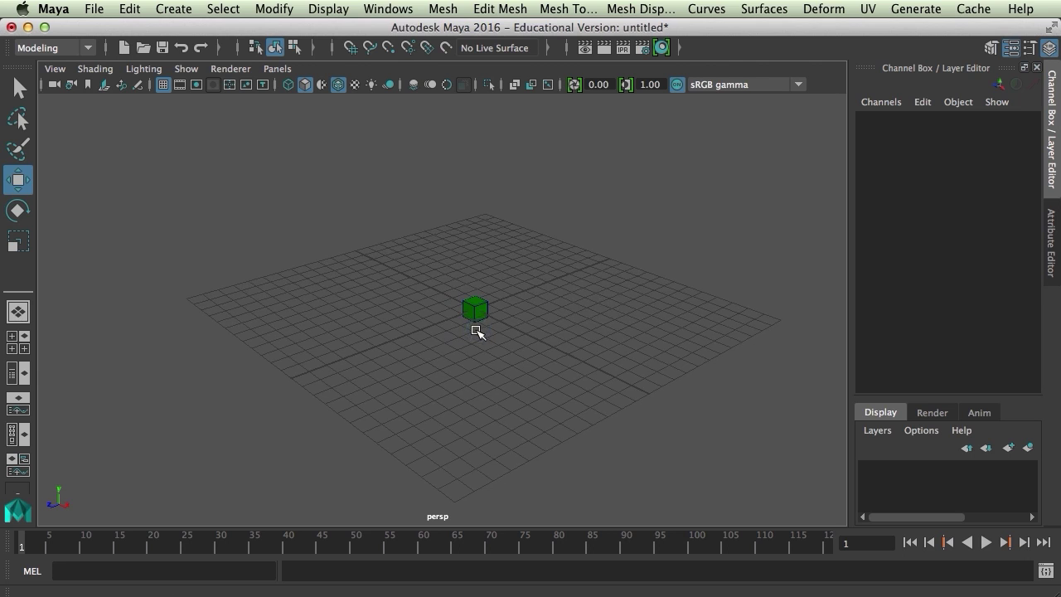
- Zoom in on the grid and select the small green cube pCube1 at its centre
{"action": "scroll", "coordinate": [543, 328], "scroll_direction": "up", "scroll_amount": 2}
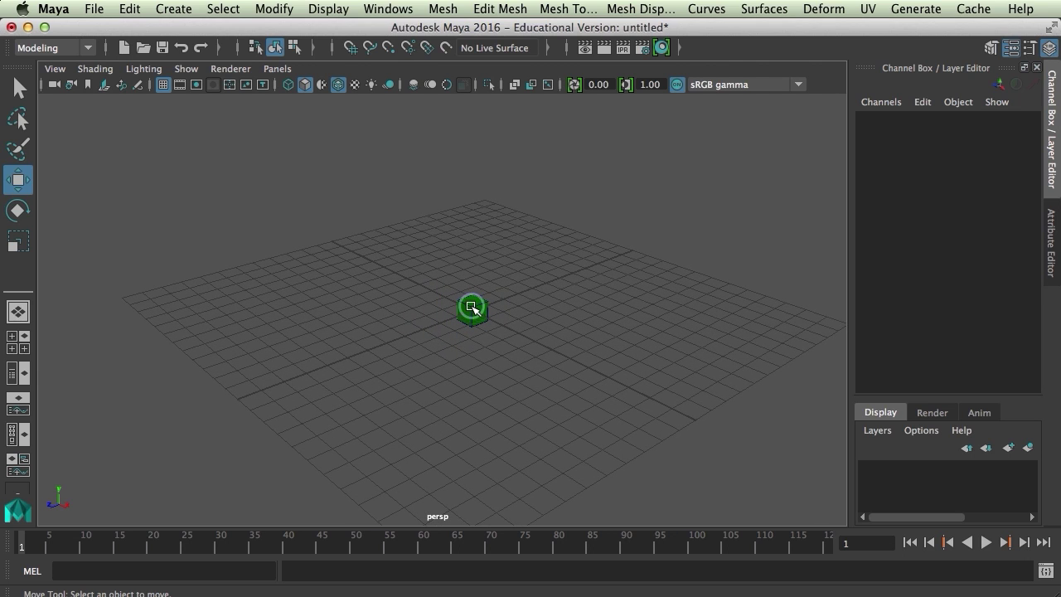
{"action": "left_click", "coordinate": [473, 308]}
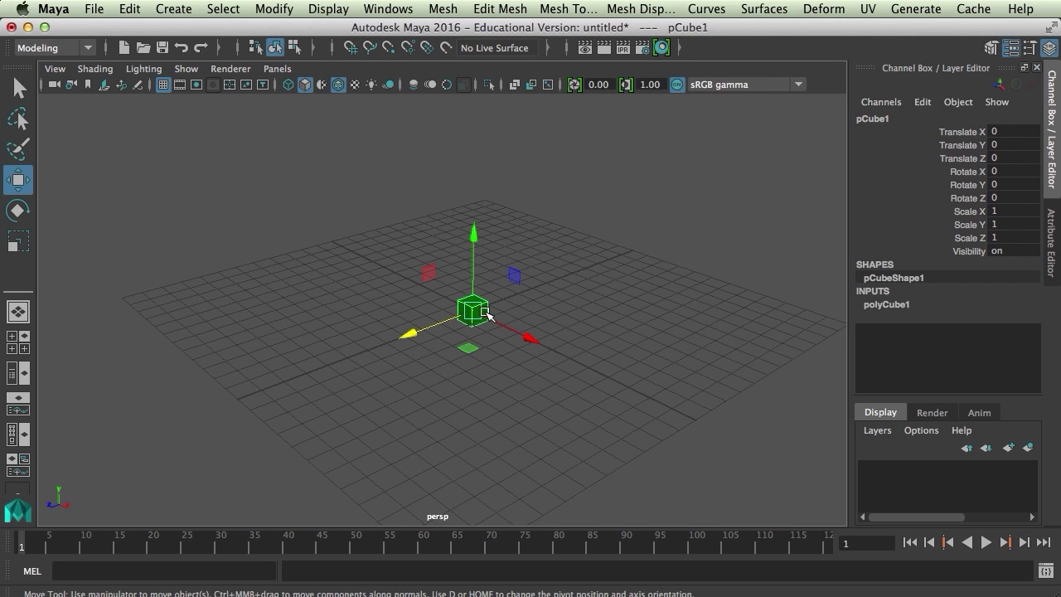
{"action": "key", "text": "super+Tab"}
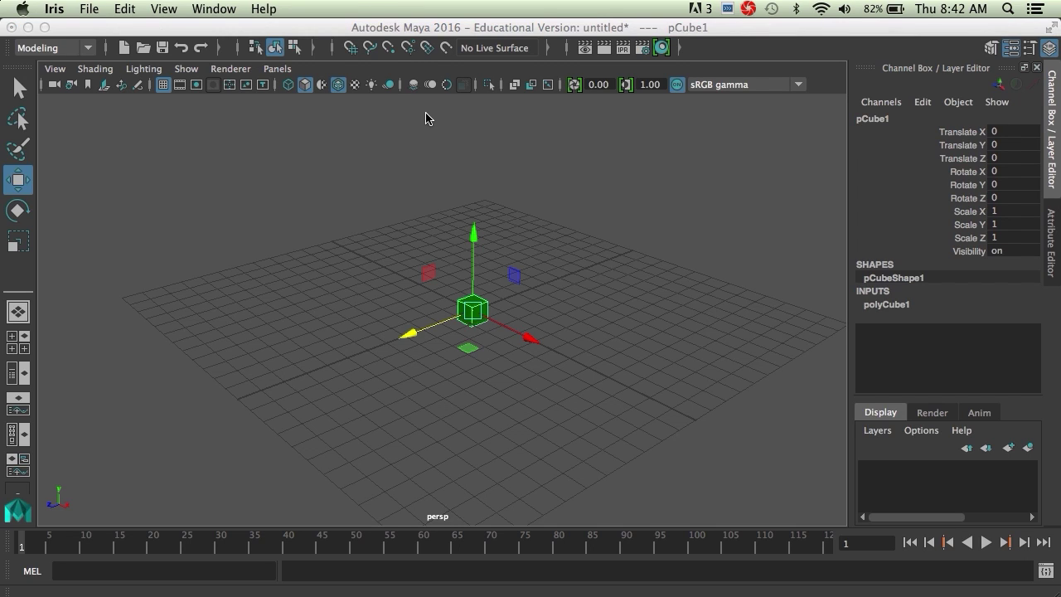
{"action": "left_click", "coordinate": [351, 30]}
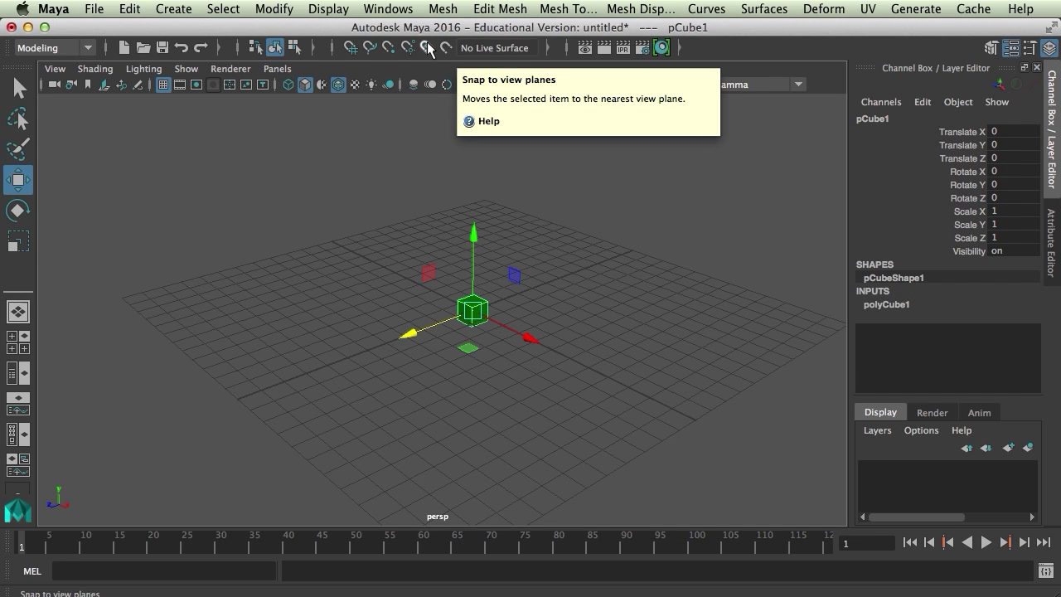
- Enable Snap to Grids and step pCube1 along X, Z and Y, finishing at Translate 0, 0, 0
{"action": "left_click", "coordinate": [350, 49]}
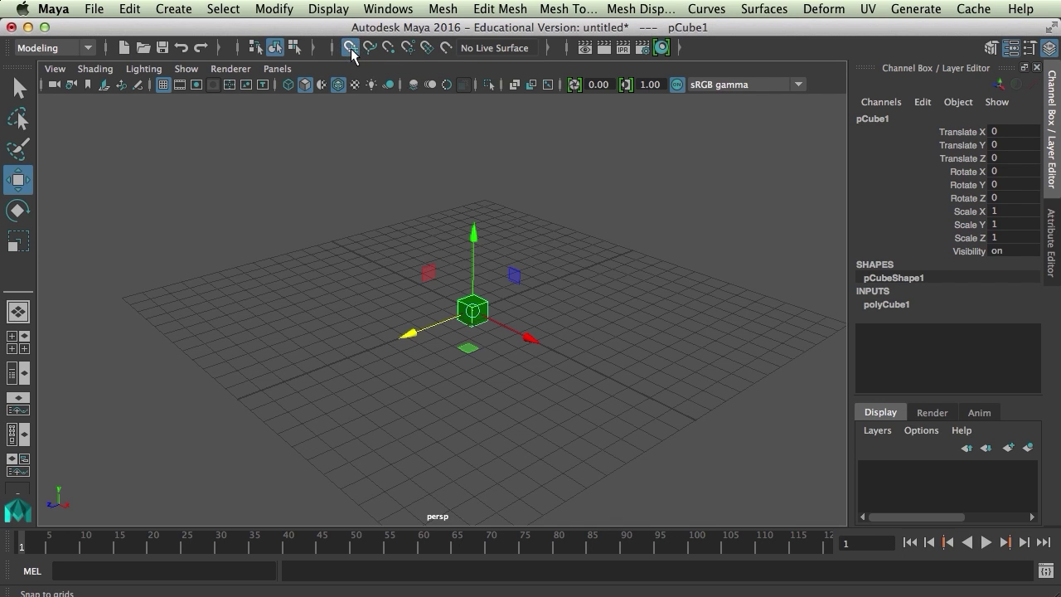
{"action": "left_click_drag", "start_coordinate": [530, 341], "coordinate": [591, 370]}
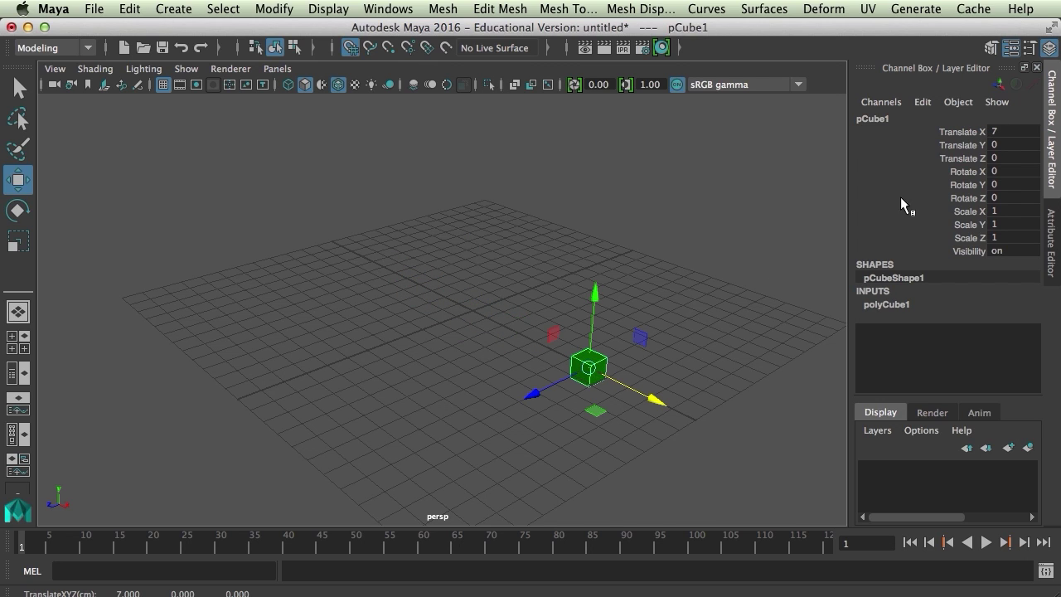
{"action": "left_click_drag", "start_coordinate": [646, 399], "coordinate": [473, 311]}
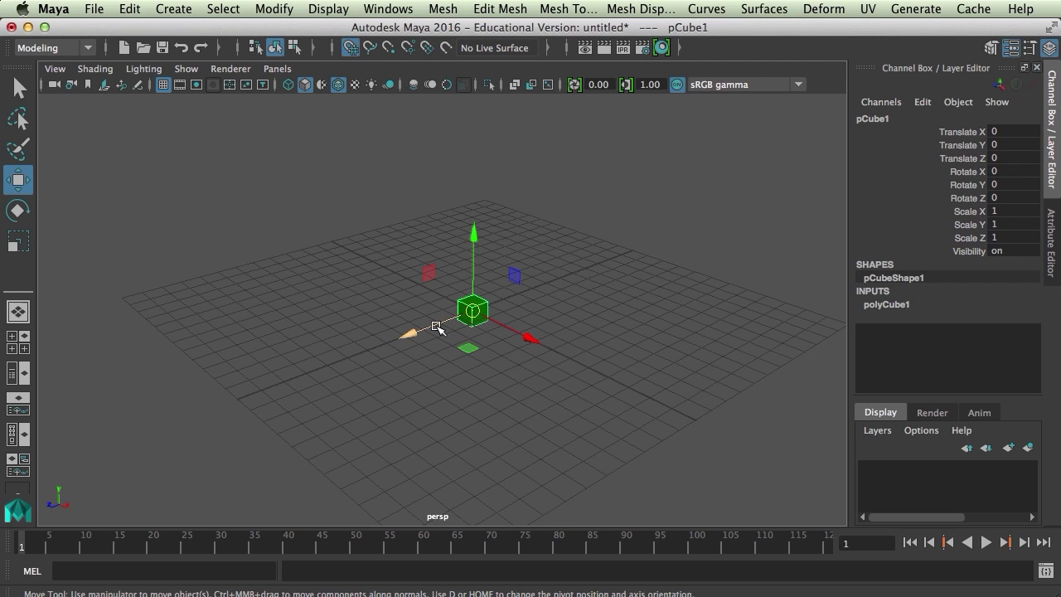
{"action": "left_click_drag", "start_coordinate": [432, 326], "coordinate": [286, 381]}
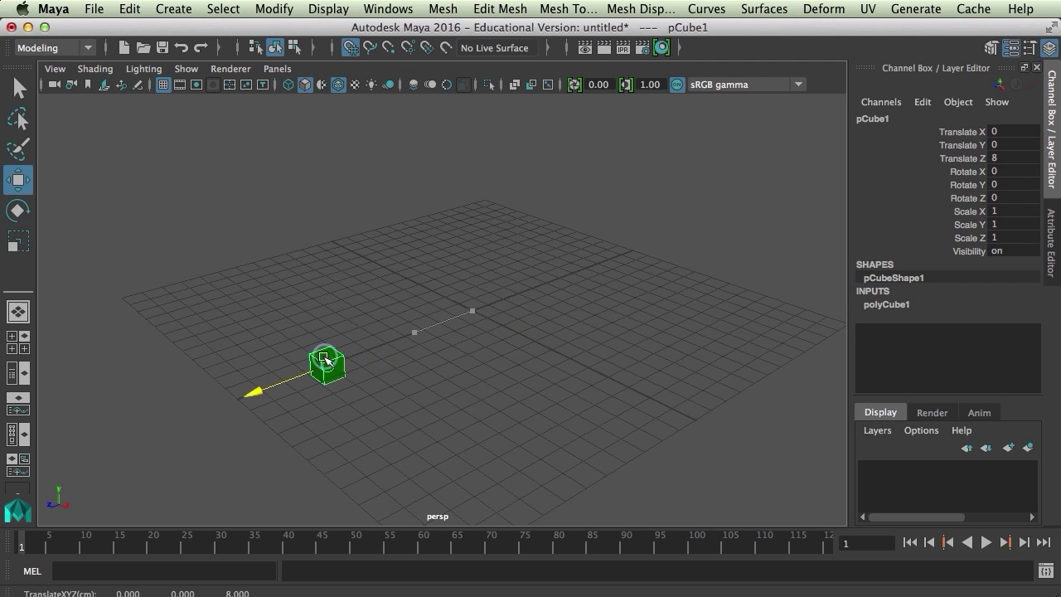
{"action": "left_click_drag", "start_coordinate": [322, 299], "coordinate": [481, 194]}
{"action": "left_click_drag", "start_coordinate": [475, 114], "coordinate": [483, 306]}
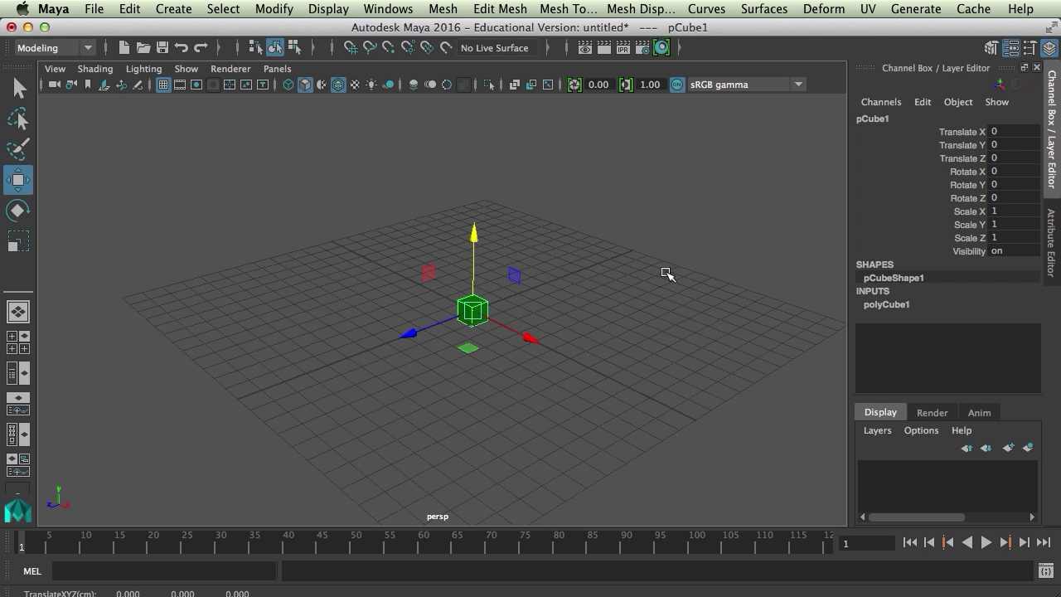
- Hide the viewport grid, enable Snap to Points, and orbit the view over the ground plane
{"action": "left_click", "coordinate": [192, 78]}
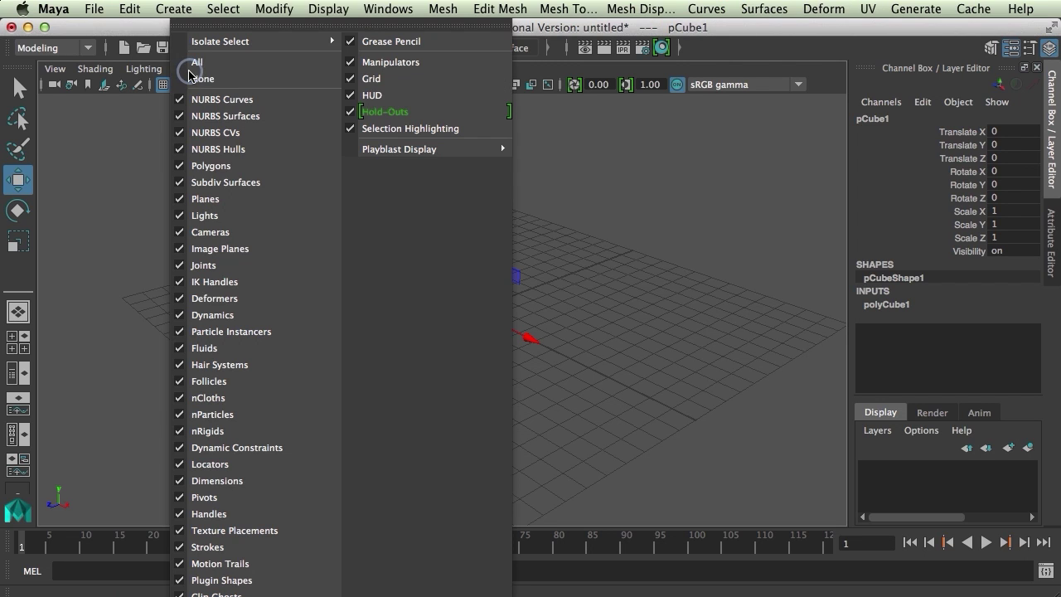
{"action": "left_click", "coordinate": [373, 78]}
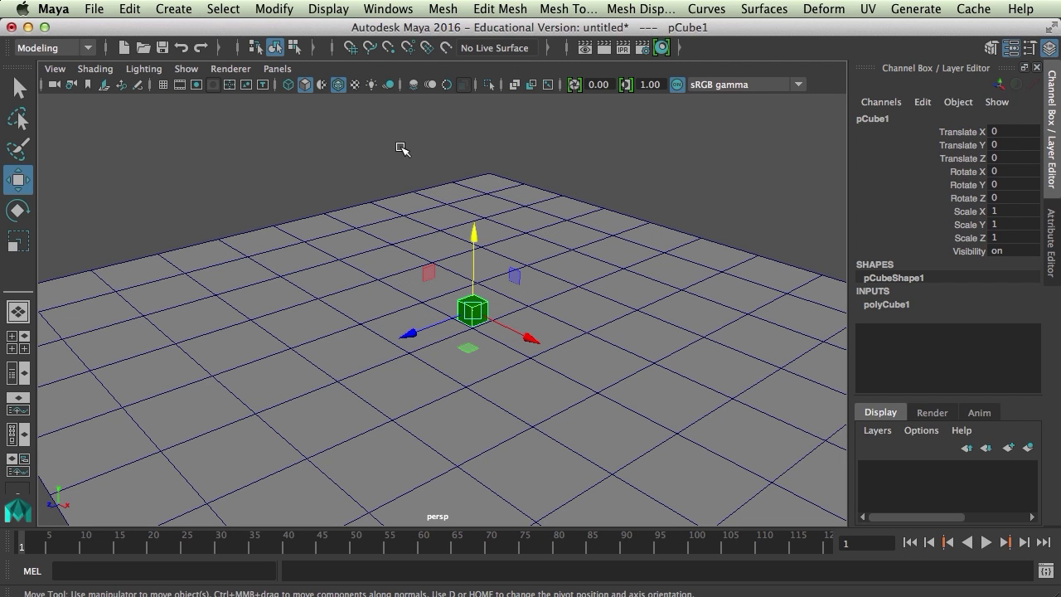
{"action": "left_click", "coordinate": [389, 50]}
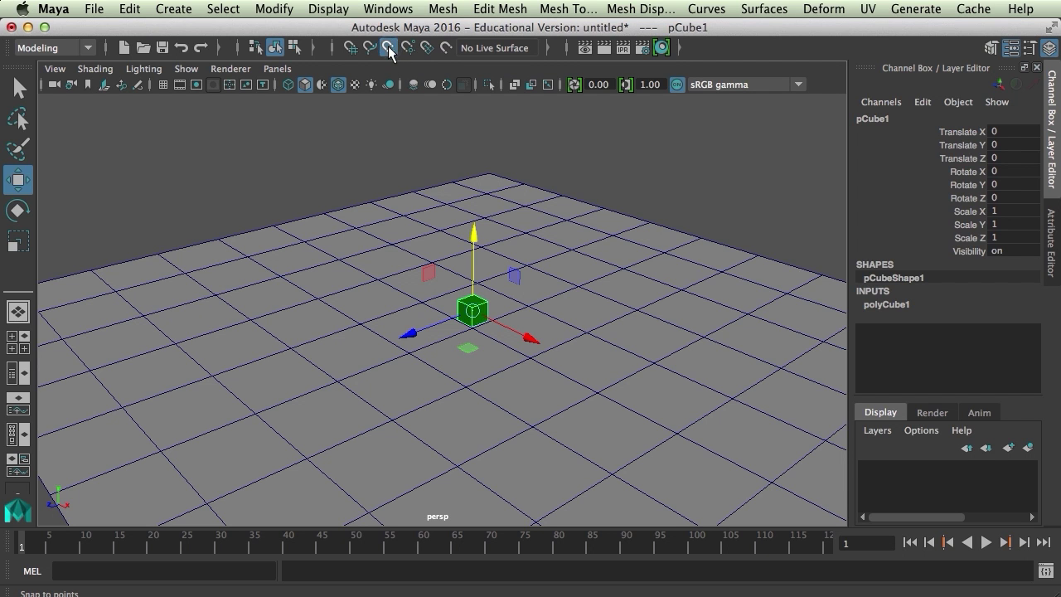
{"action": "left_click_drag", "start_coordinate": [445, 329], "coordinate": [439, 267], "text": "alt"}
- Point-snap pCube1 onto another ground-plane vertex at X 7.569, Z 3.785, then re-orbit the view
{"action": "left_click", "coordinate": [389, 48]}
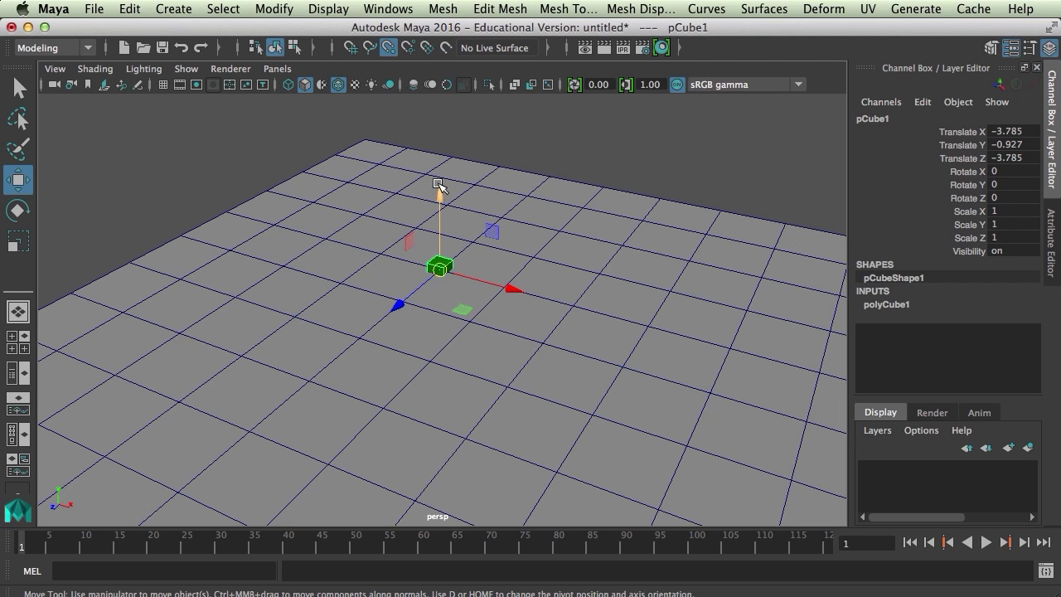
{"action": "left_click_drag", "start_coordinate": [441, 267], "coordinate": [572, 415]}
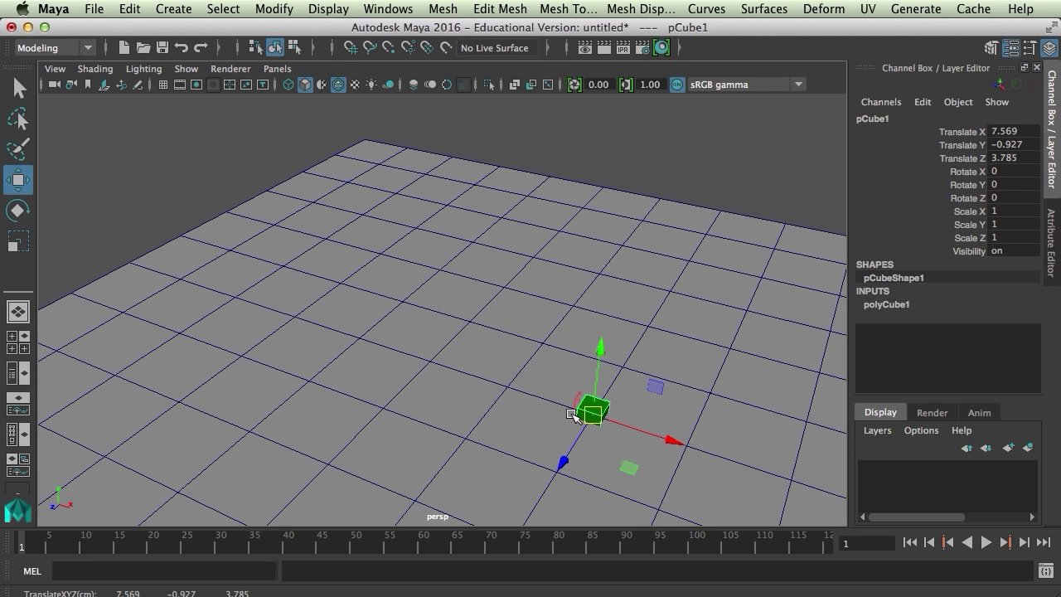
{"action": "left_click_drag", "start_coordinate": [572, 414], "coordinate": [522, 415], "text": "alt"}
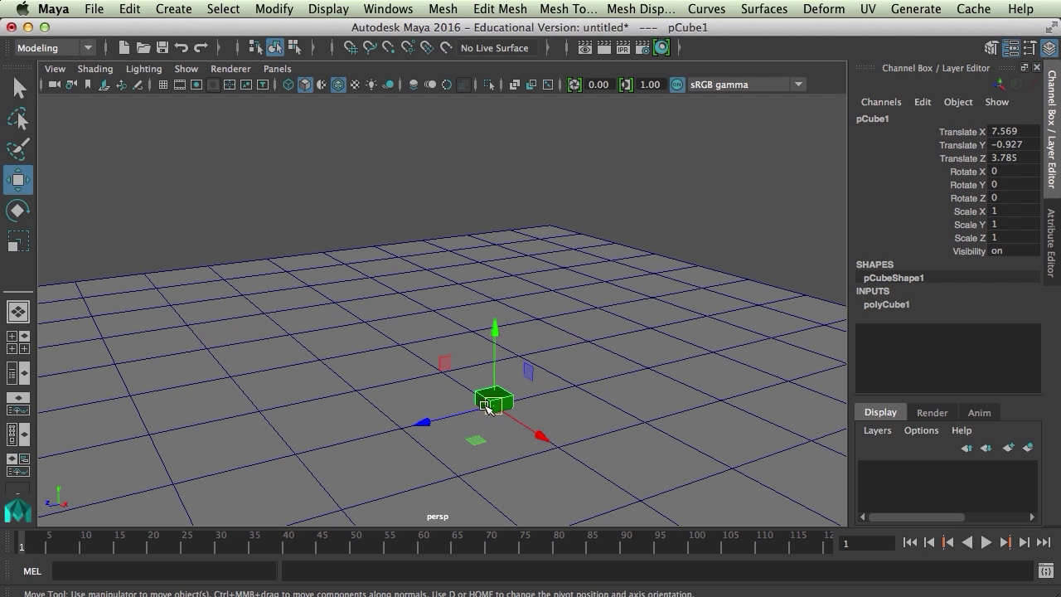
- Maximise the side view and frame pCube1 in it
{"action": "key", "text": "space"}
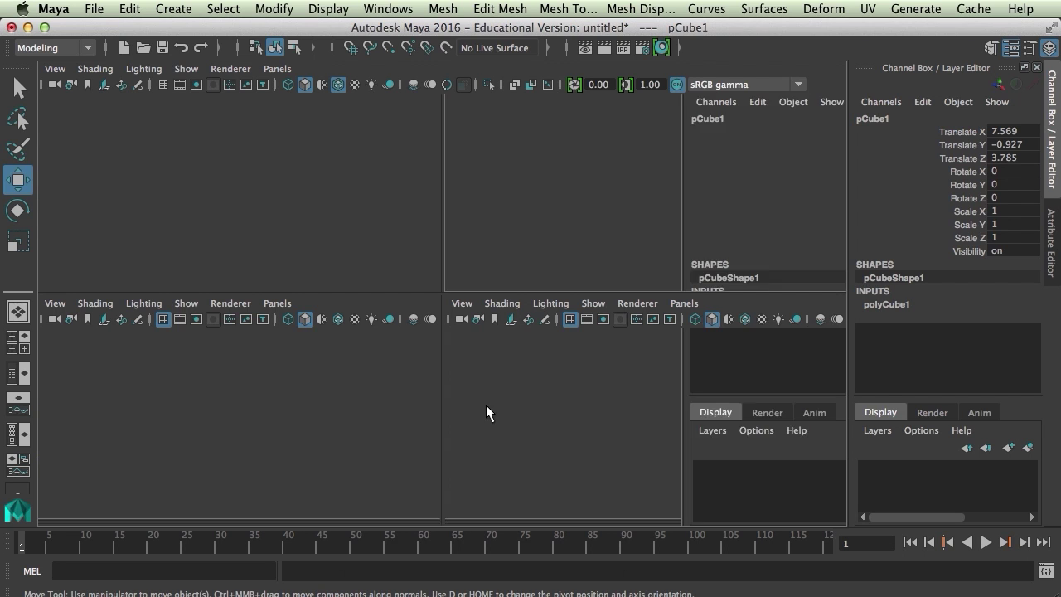
{"action": "key", "text": "space"}
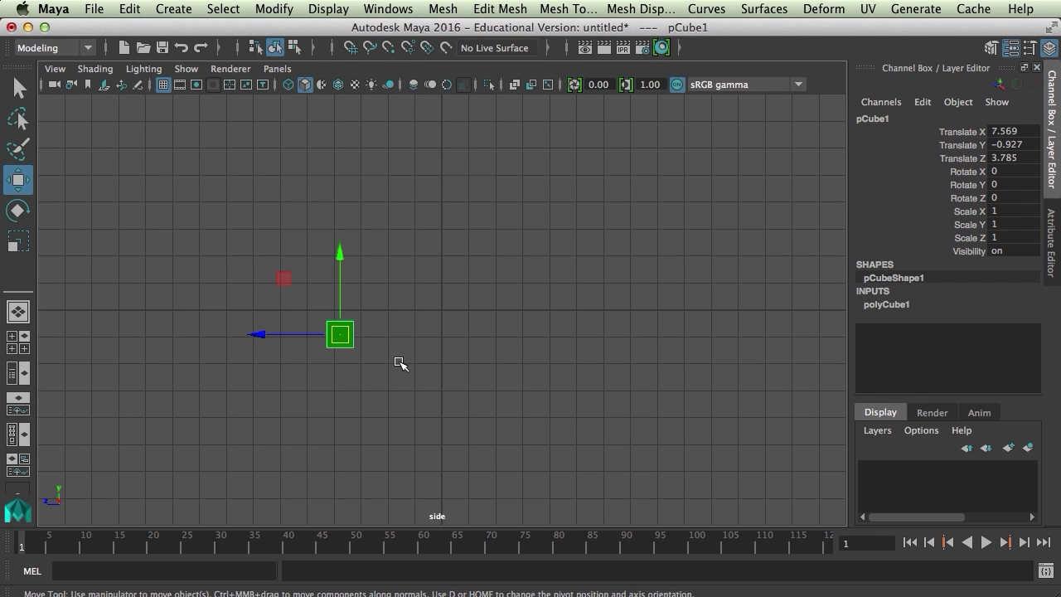
{"action": "key", "text": "f"}
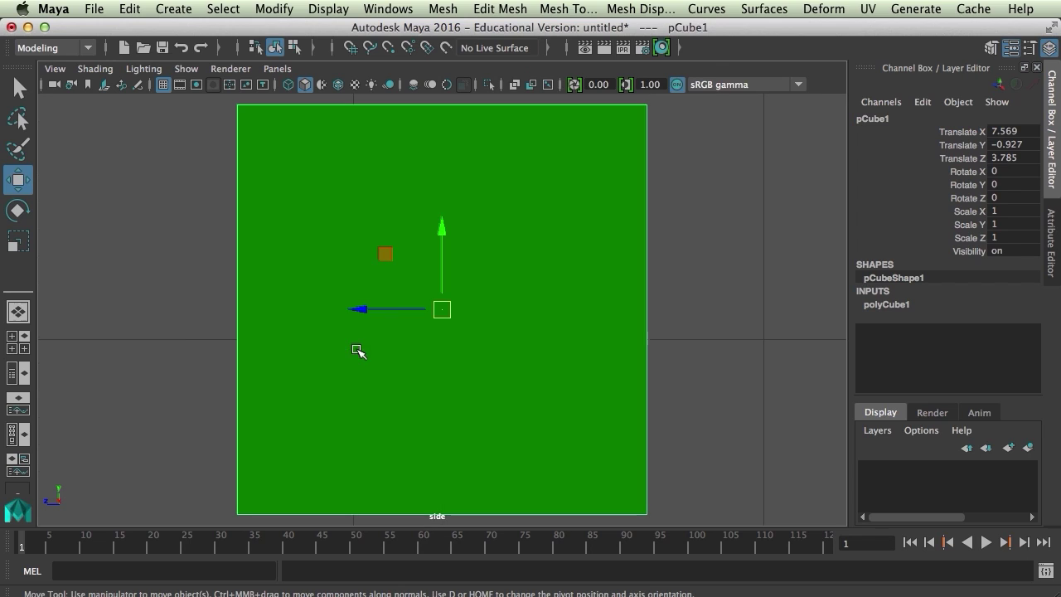
{"action": "right_click_drag", "start_coordinate": [500, 353], "coordinate": [487, 351], "text": "alt"}
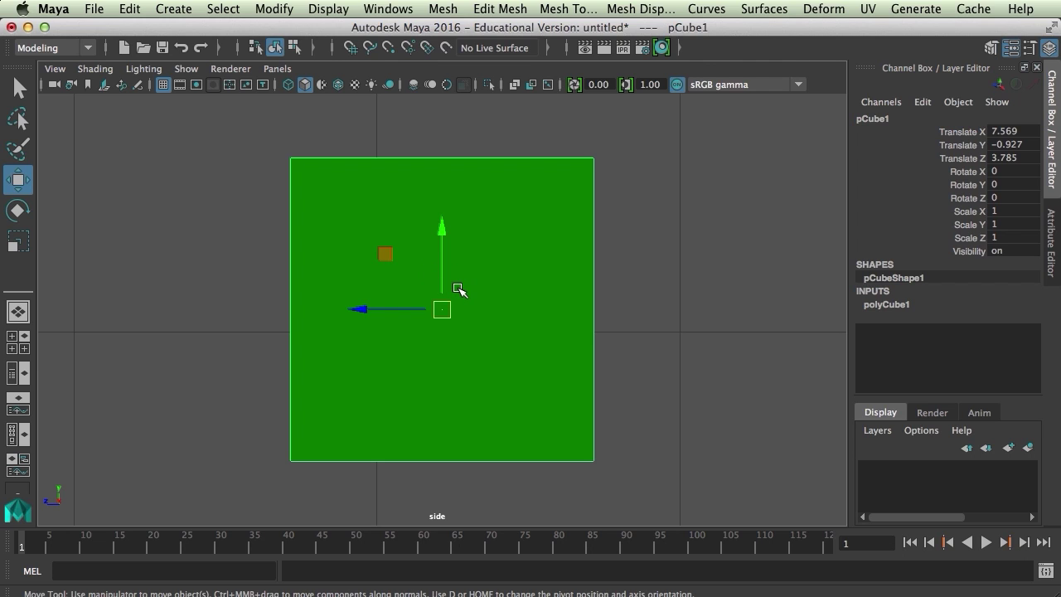
- Drag pCube1's pivot down to the cube's bottom edge in pivot-edit mode
{"action": "key", "text": "d"}
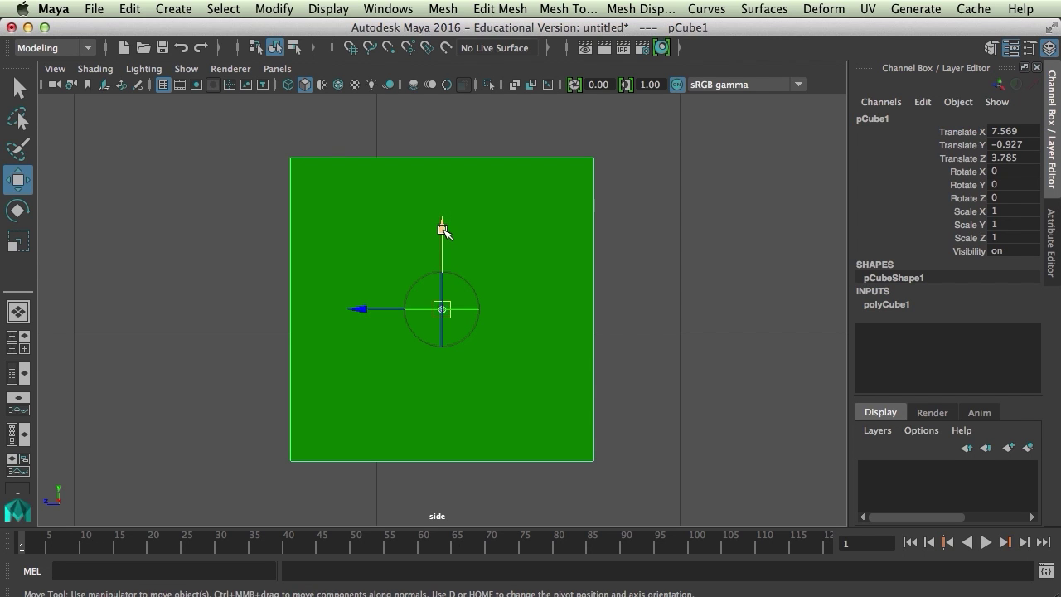
{"action": "left_click_drag", "start_coordinate": [443, 230], "coordinate": [446, 353]}
{"action": "mouse_move", "coordinate": [445, 436]}
{"action": "left_mouse_down"}
{"action": "mouse_move", "coordinate": [459, 437]}
{"action": "mouse_move", "coordinate": [440, 437]}
{"action": "left_mouse_up"}
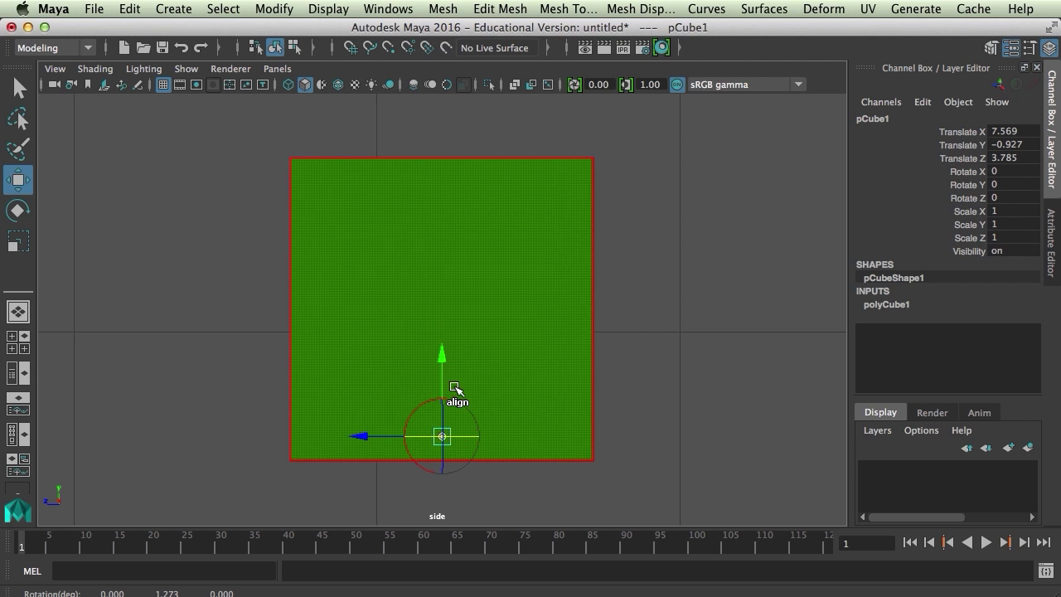
- Undo the pivot orientation change and slide the pivot right along the cube's bottom
{"action": "key", "text": "d"}
{"action": "key", "text": "z"}
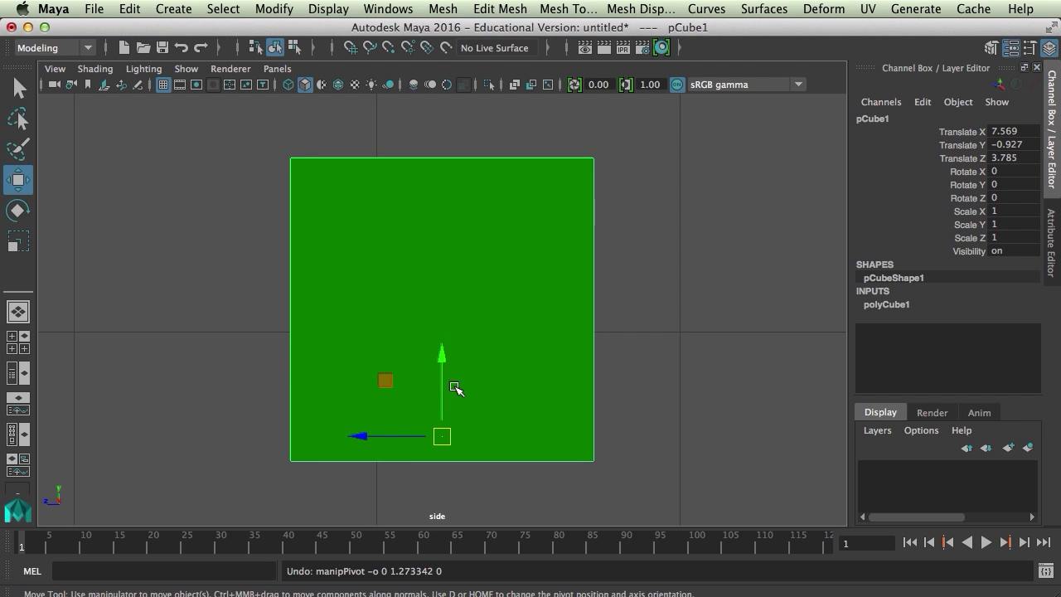
{"action": "key", "text": "d"}
{"action": "left_click_drag", "start_coordinate": [442, 435], "coordinate": [552, 404]}
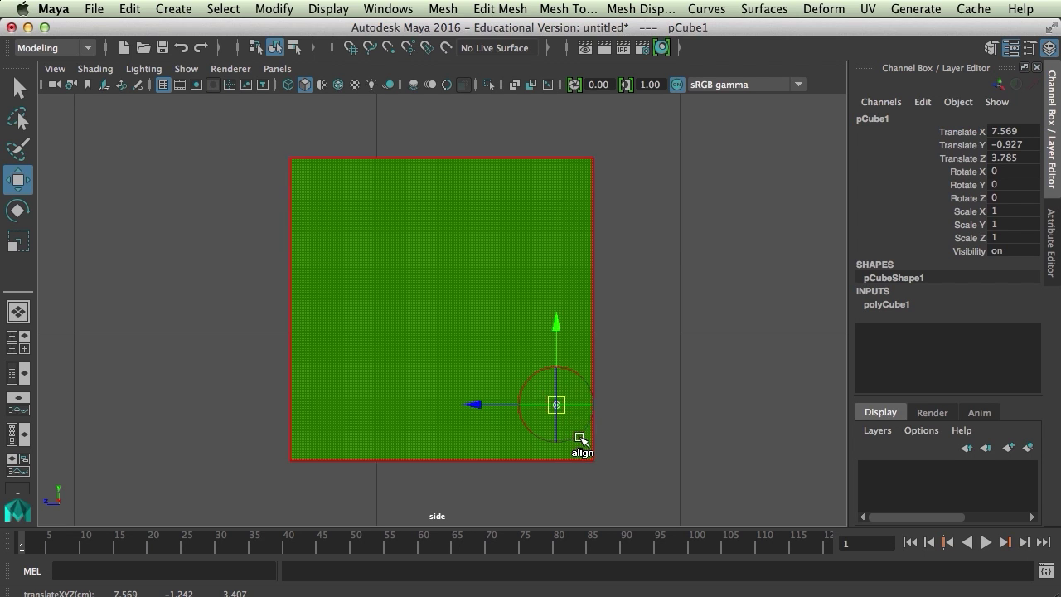
- With point snapping, snap the pivot onto the cube's bottom edge and bottom-left corner
{"action": "key", "text": "d"}
{"action": "key", "text": "v"}
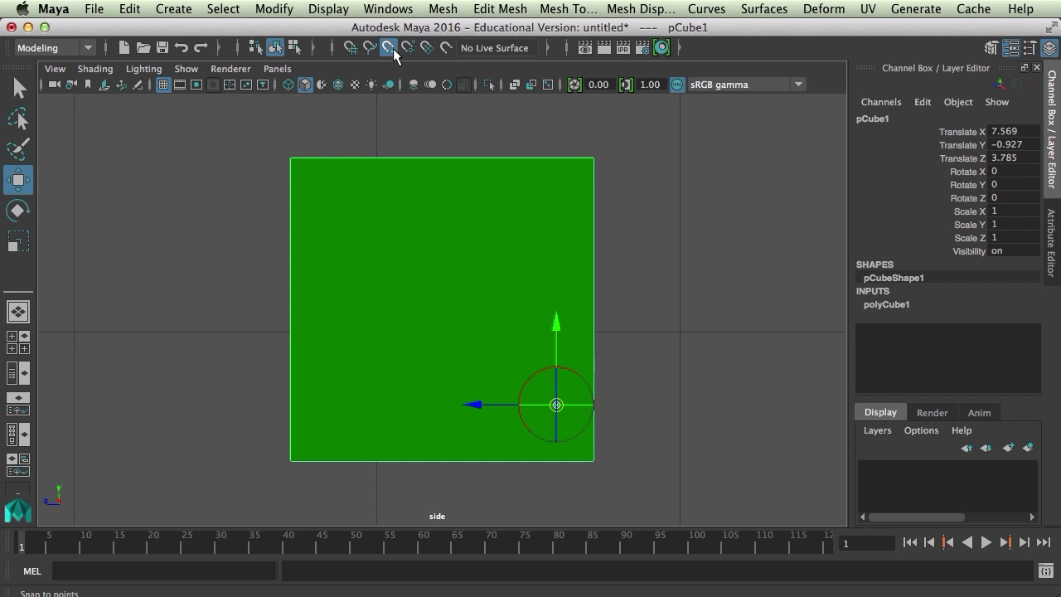
{"action": "key", "text": "d"}
{"action": "key", "text": "d"}
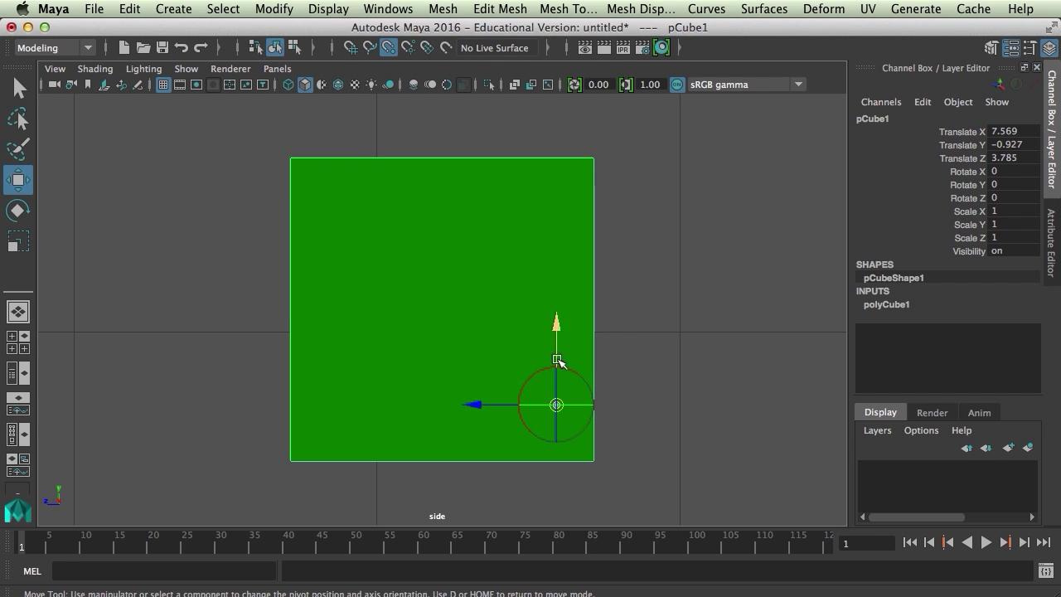
{"action": "left_click_drag", "start_coordinate": [557, 330], "coordinate": [595, 455]}
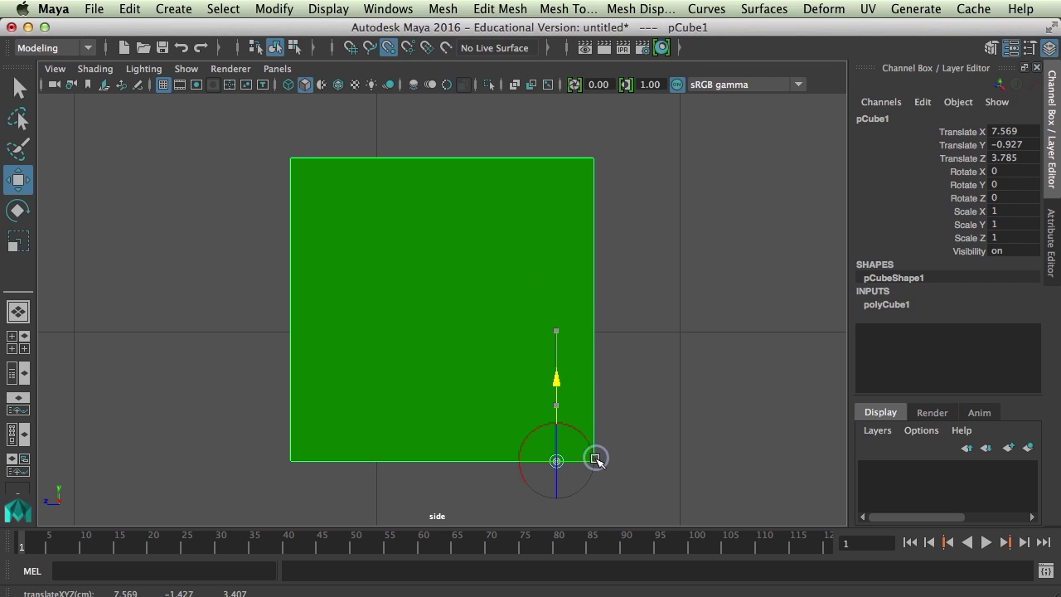
{"action": "left_click_drag", "start_coordinate": [488, 463], "coordinate": [452, 462]}
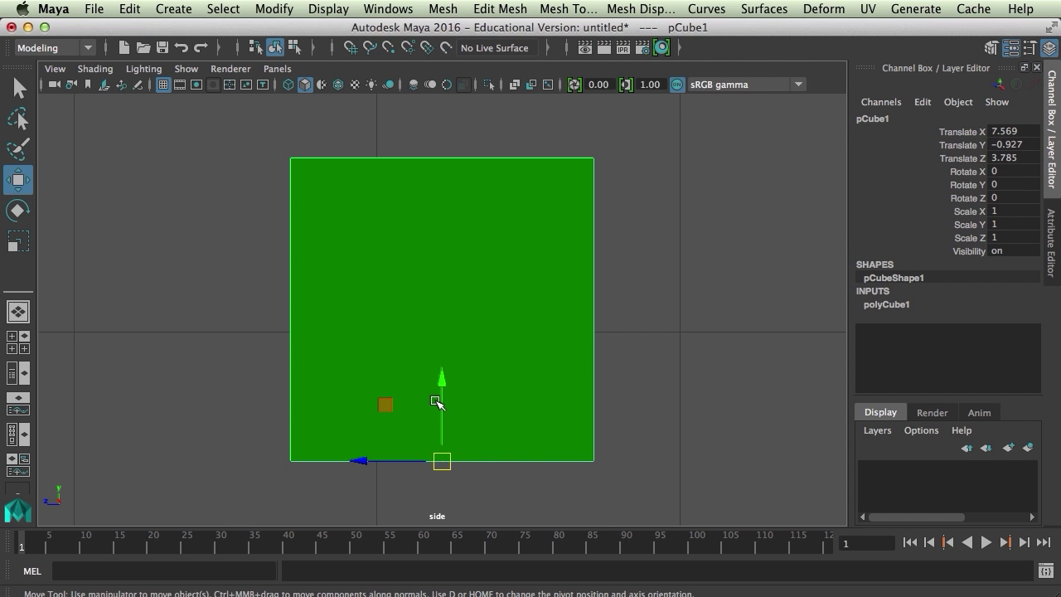
{"action": "key", "text": "space"}
{"action": "key", "text": "space"}
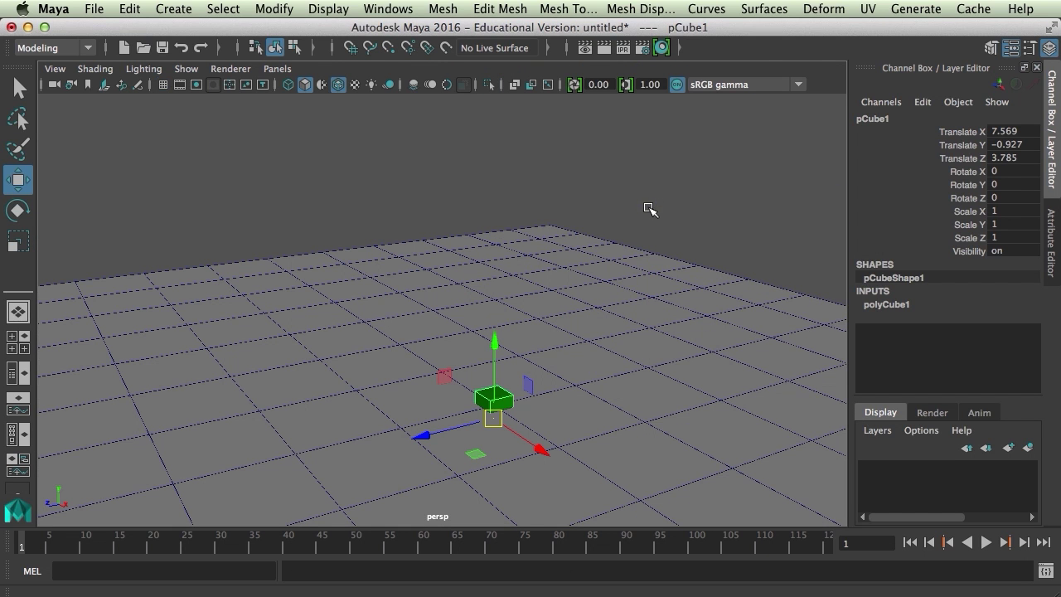
- Point-snap pCube1 by its corner pivot onto the ground plane and along Z to 7.569
{"action": "key", "text": "v"}
{"action": "mouse_move", "coordinate": [501, 419]}
{"action": "left_mouse_down"}
{"action": "mouse_move", "coordinate": [431, 424]}
{"action": "mouse_move", "coordinate": [564, 398]}
{"action": "mouse_move", "coordinate": [512, 408]}
{"action": "left_mouse_up"}
{"action": "left_click_drag", "start_coordinate": [446, 413], "coordinate": [423, 436]}
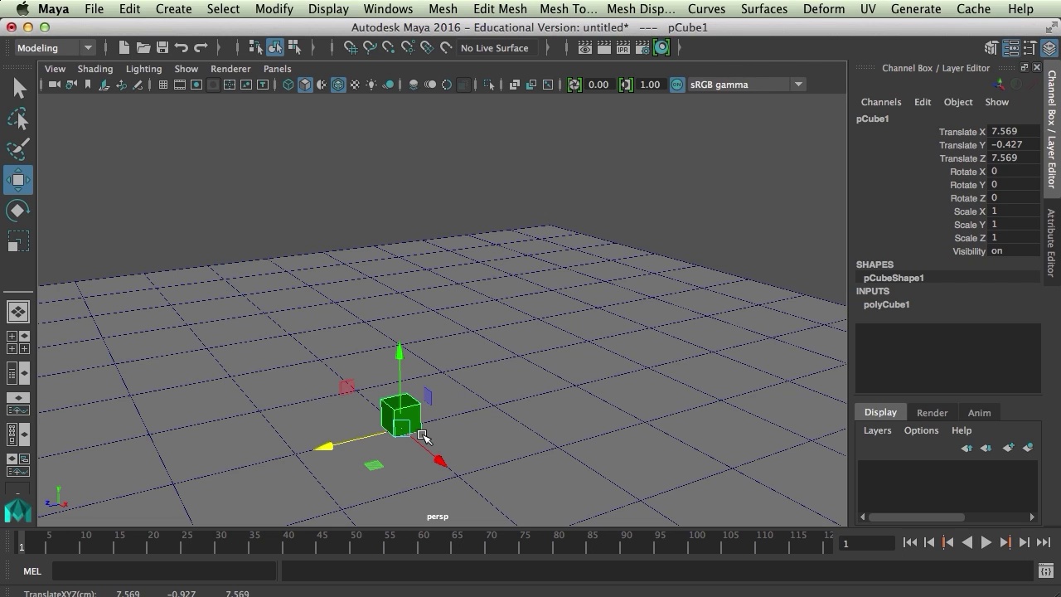
- Adjust pCube1's pivot position in pivot-edit mode
{"action": "key", "text": "d"}
{"action": "mouse_move", "coordinate": [401, 408]}
{"action": "left_mouse_down"}
{"action": "mouse_move", "coordinate": [401, 365]}
{"action": "mouse_move", "coordinate": [401, 408]}
{"action": "left_mouse_up"}
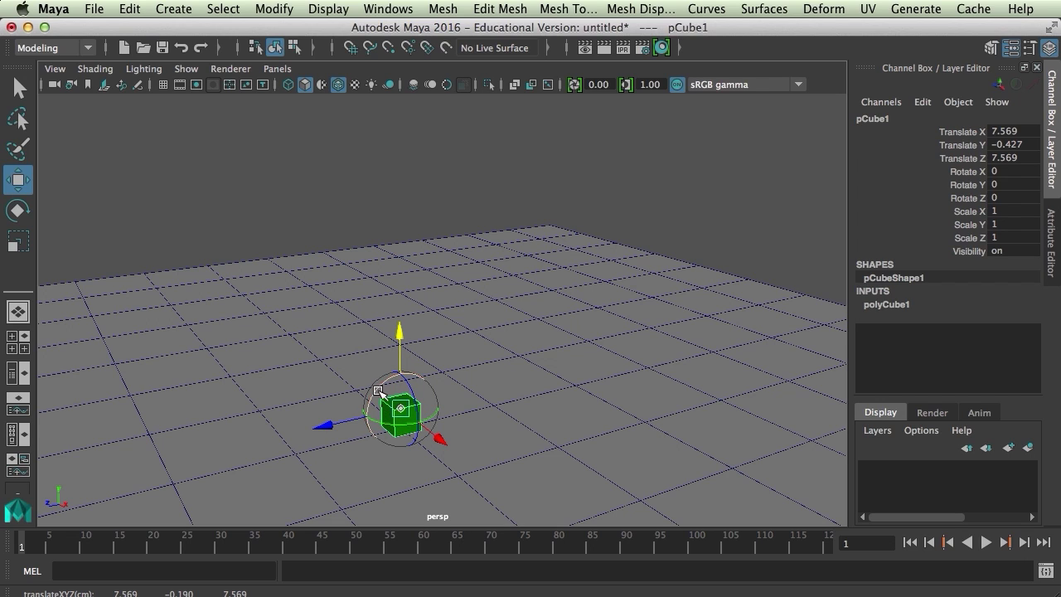
{"action": "key", "text": "d"}
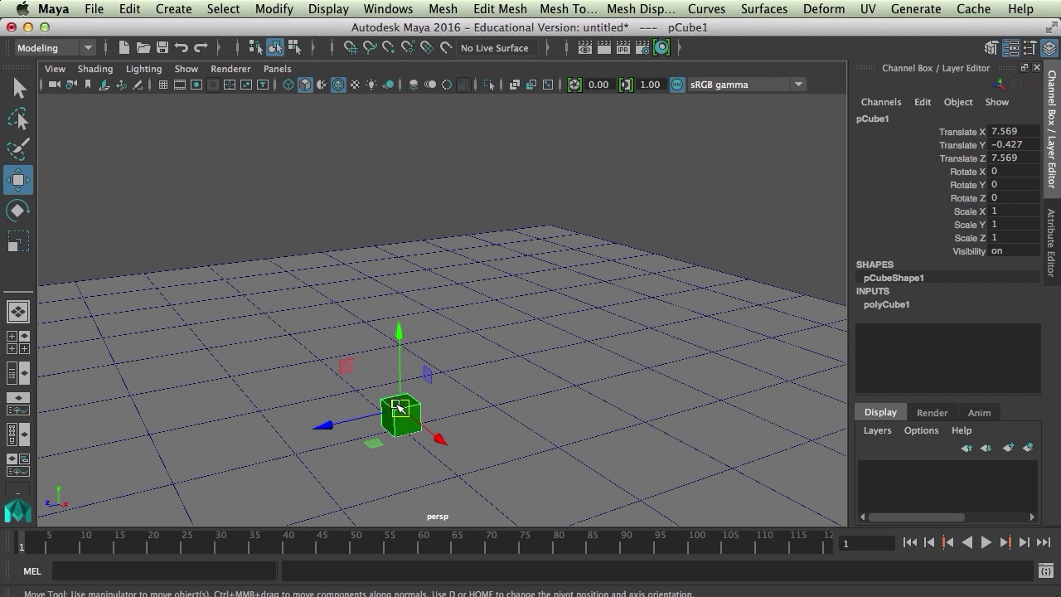